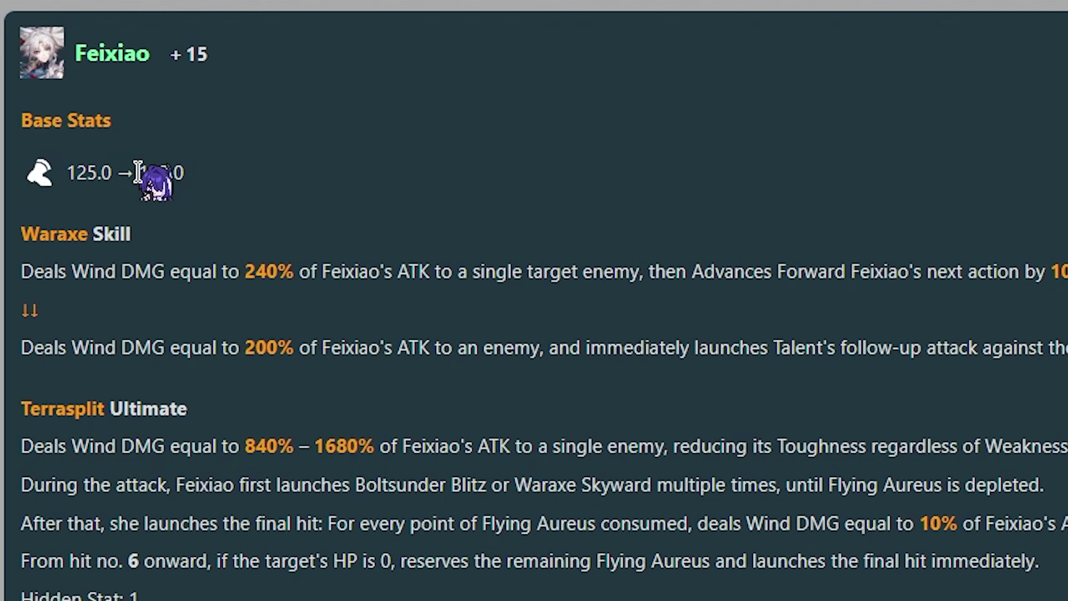
Highlight Feixiao's new base stat value and new E2 follow-up attack line, then clear them
drag(138, 173, 239, 173)
click(143, 172)
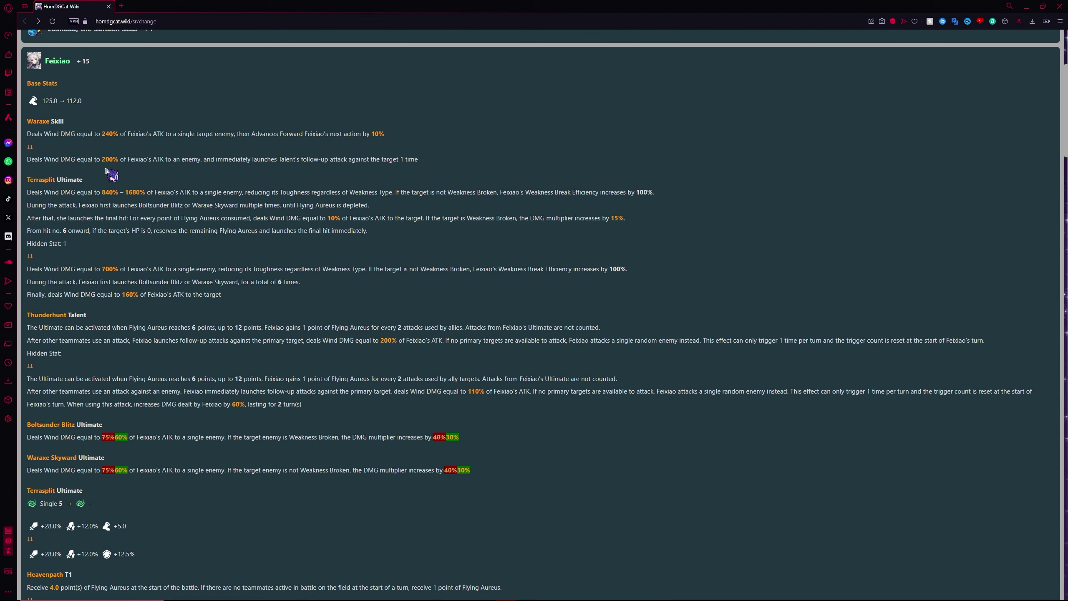
scroll(112, 174, down, 1)
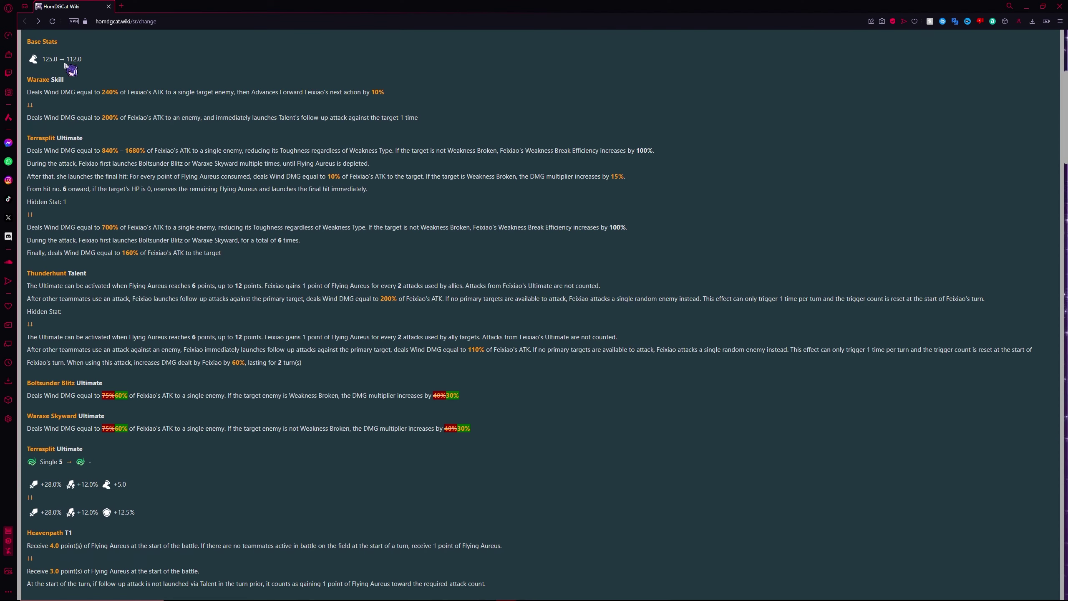
scroll(181, 209, down, 1)
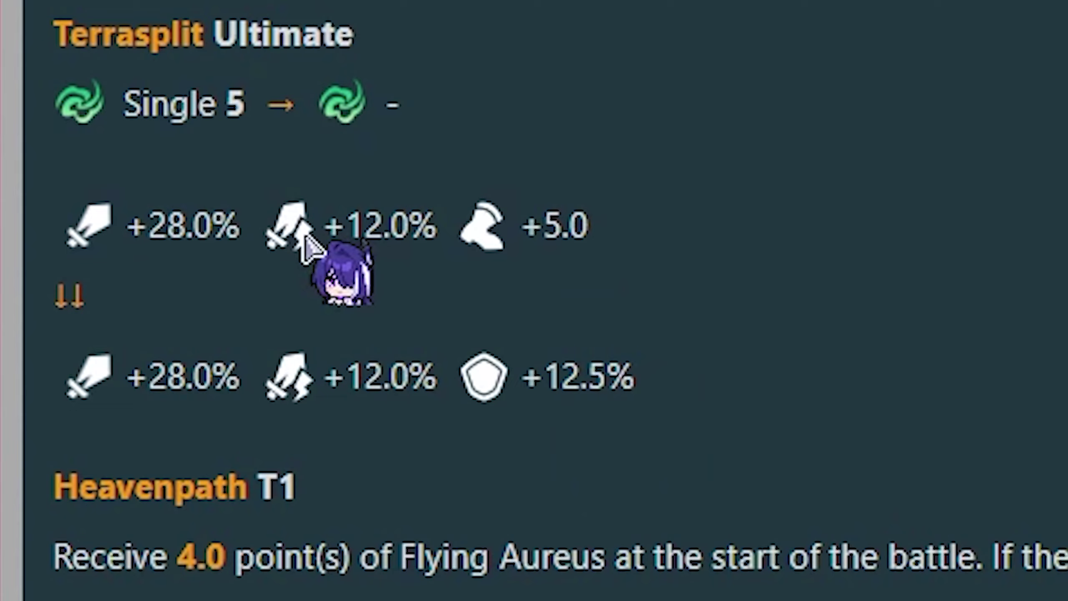
scroll(245, 524, up, 2)
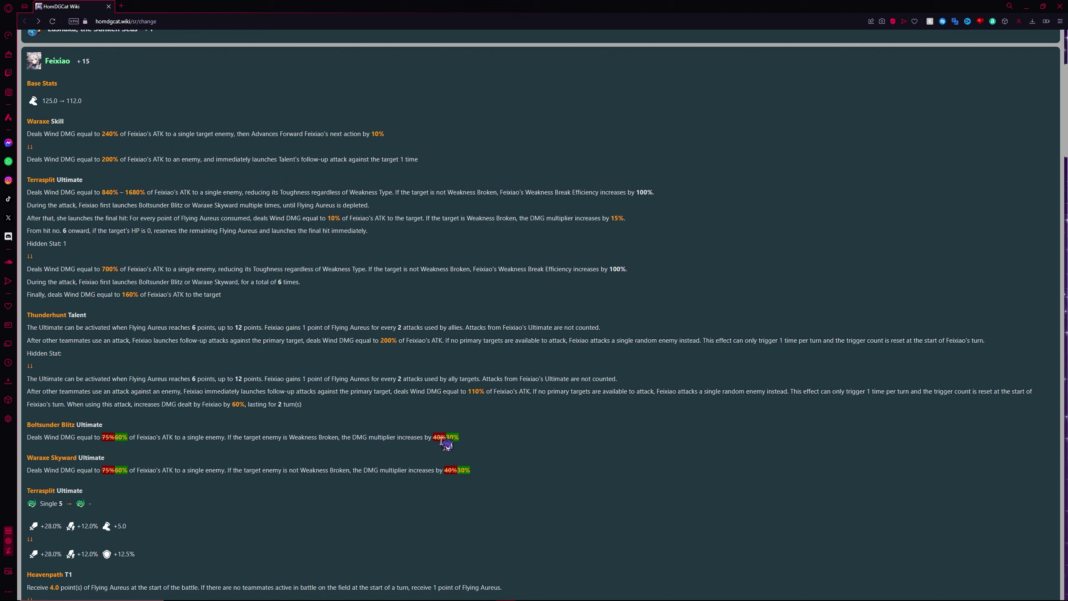
scroll(247, 391, down, 1)
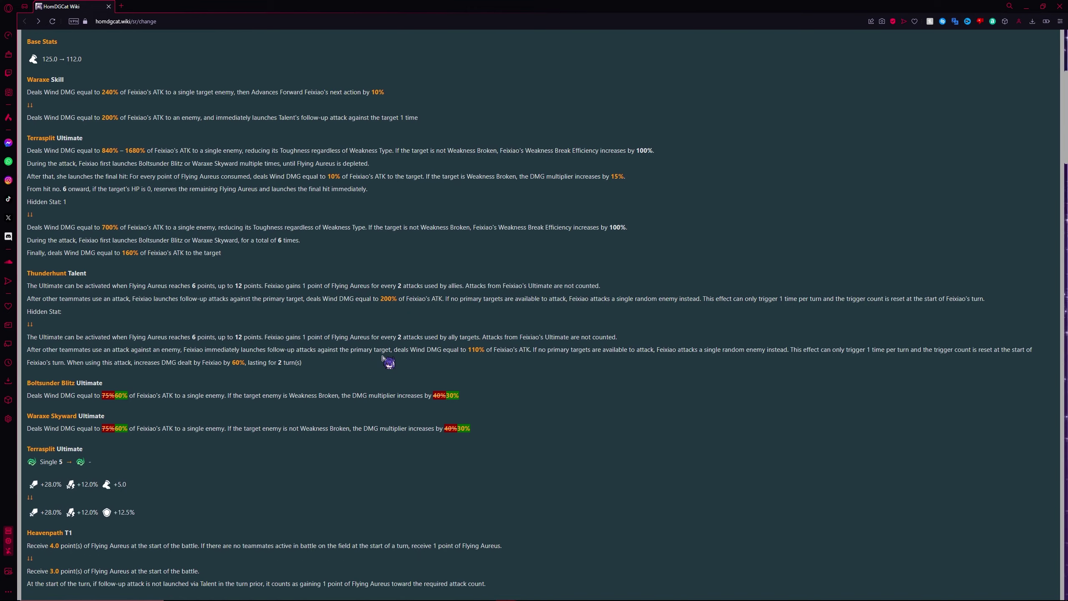
scroll(417, 351, up, 1)
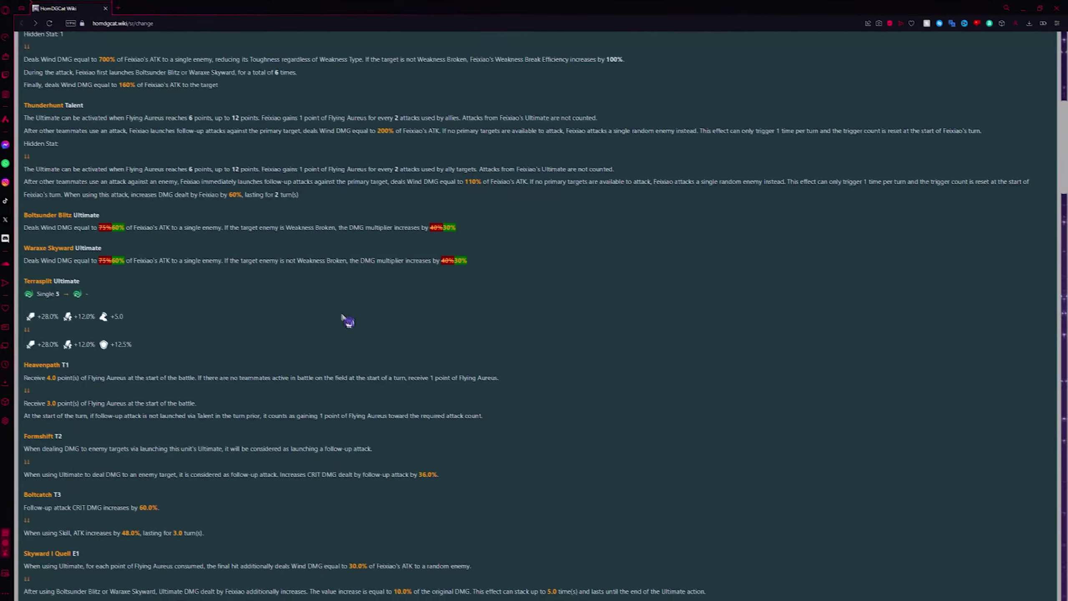
scroll(345, 323, down, 3)
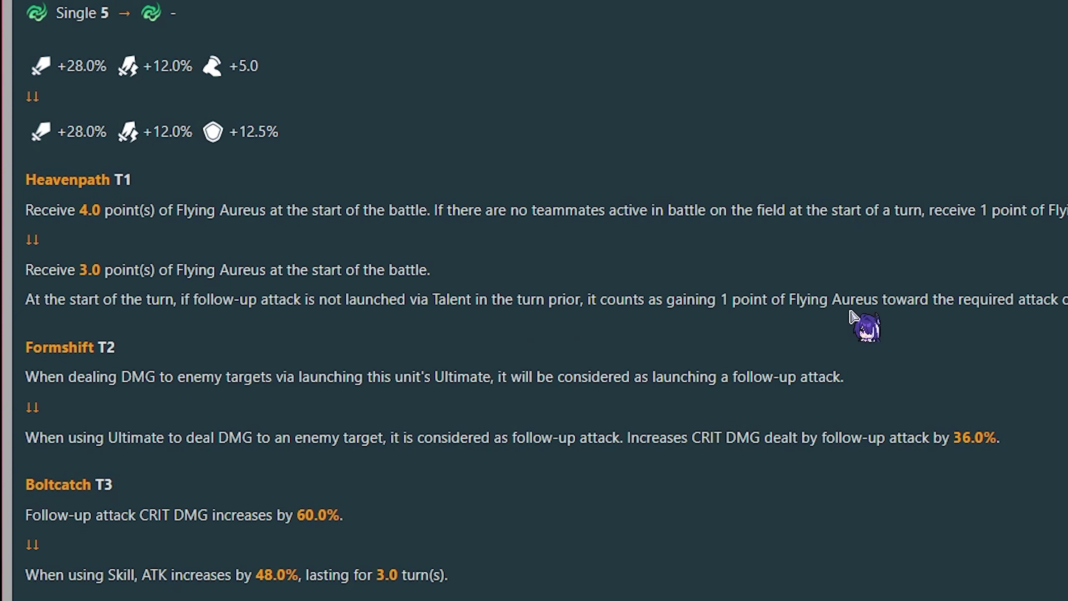
scroll(75, 438, down, 1)
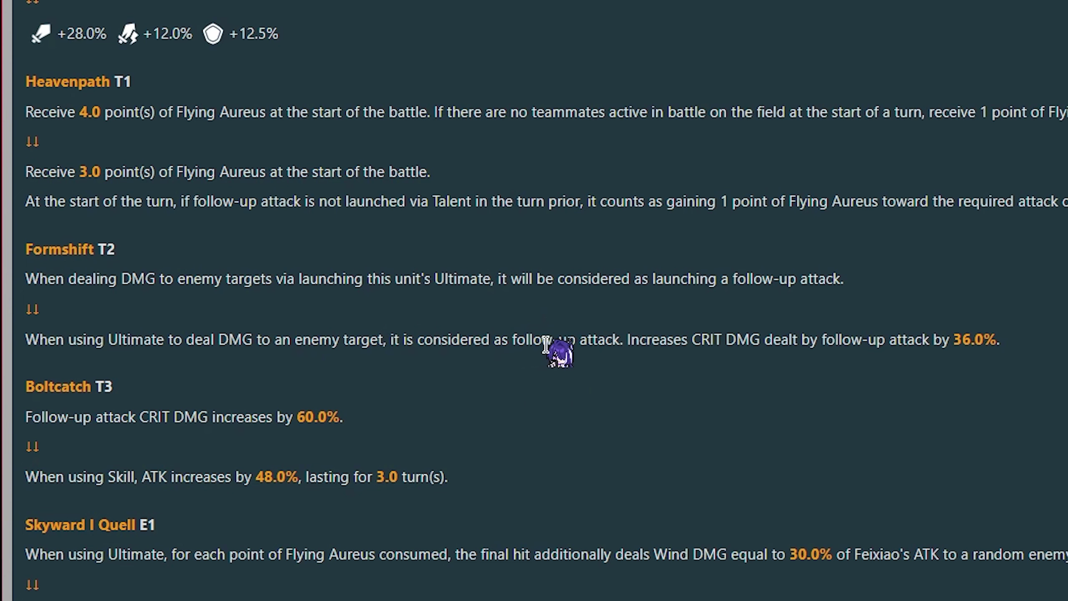
scroll(818, 351, down, 2)
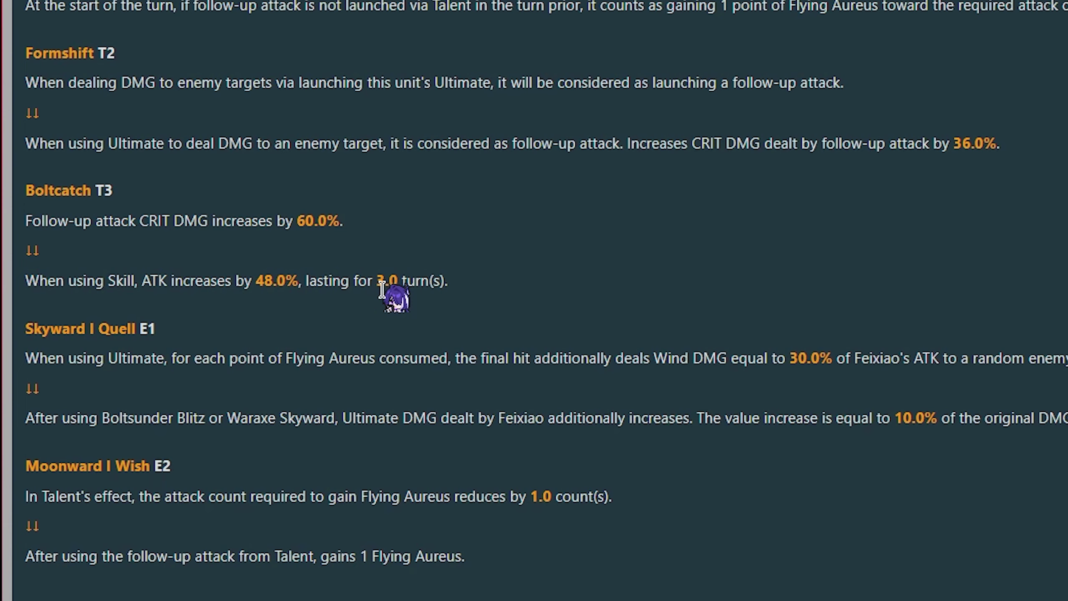
scroll(393, 318, down, 3)
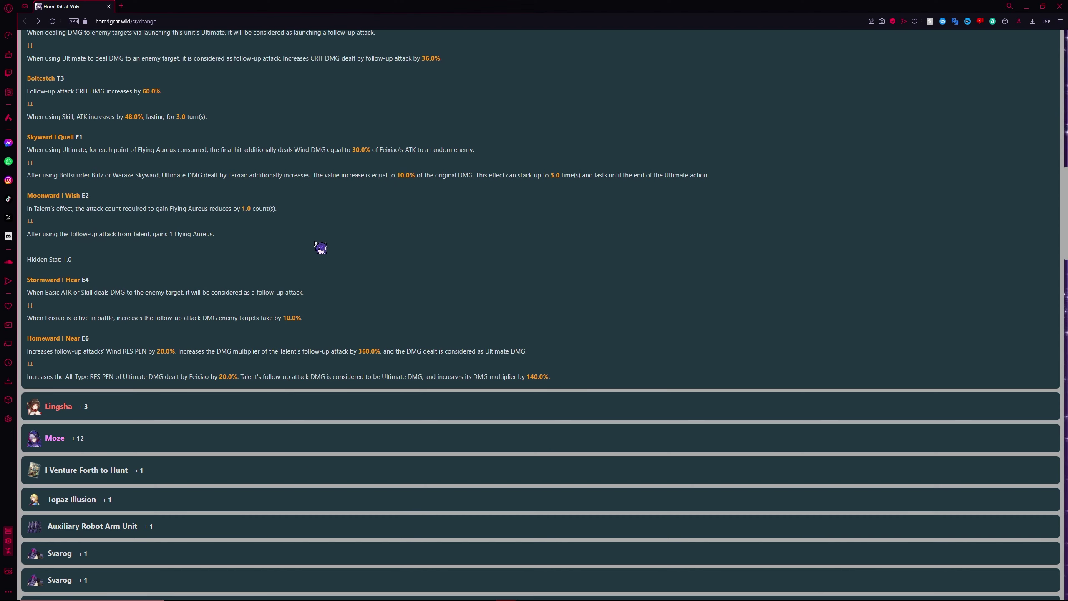
scroll(320, 247, down, 1)
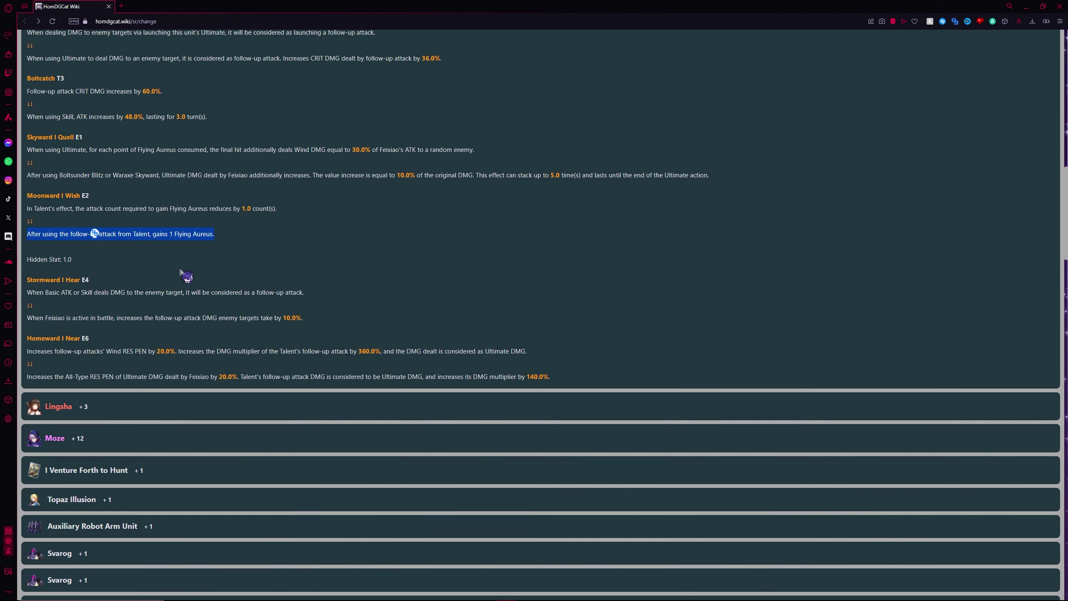
click(185, 275)
scroll(226, 267, down, 1)
scroll(165, 314, up, 2)
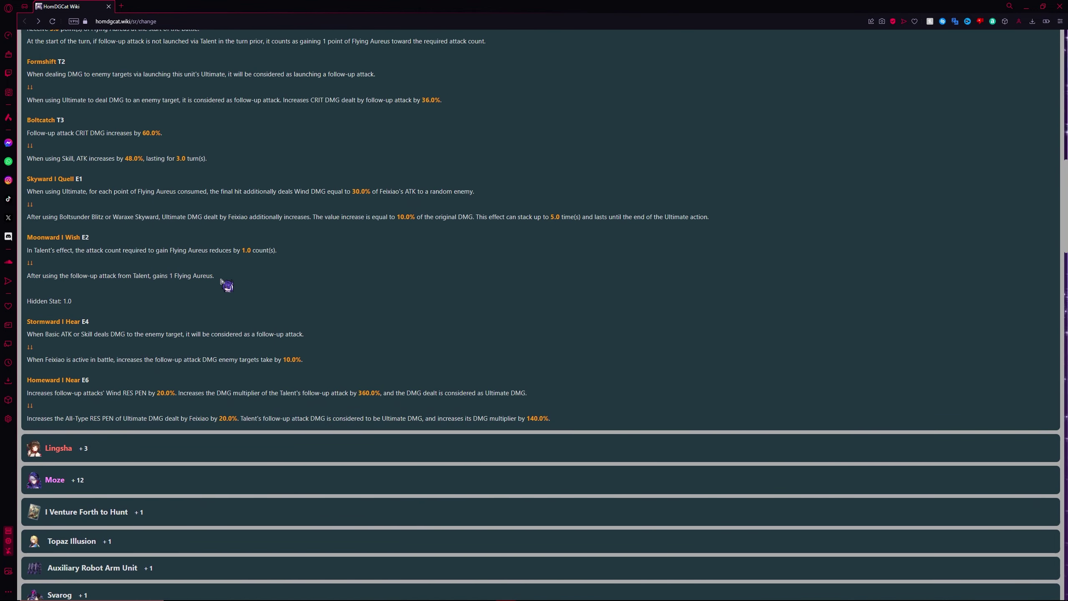
drag(216, 276, 27, 276)
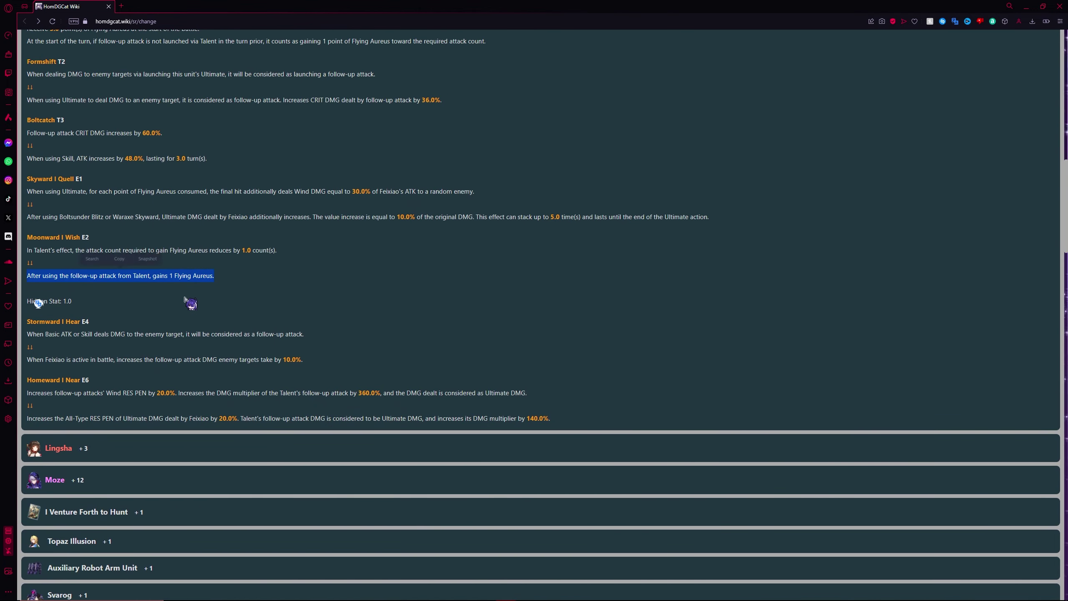
click(263, 290)
scroll(251, 297, up, 1)
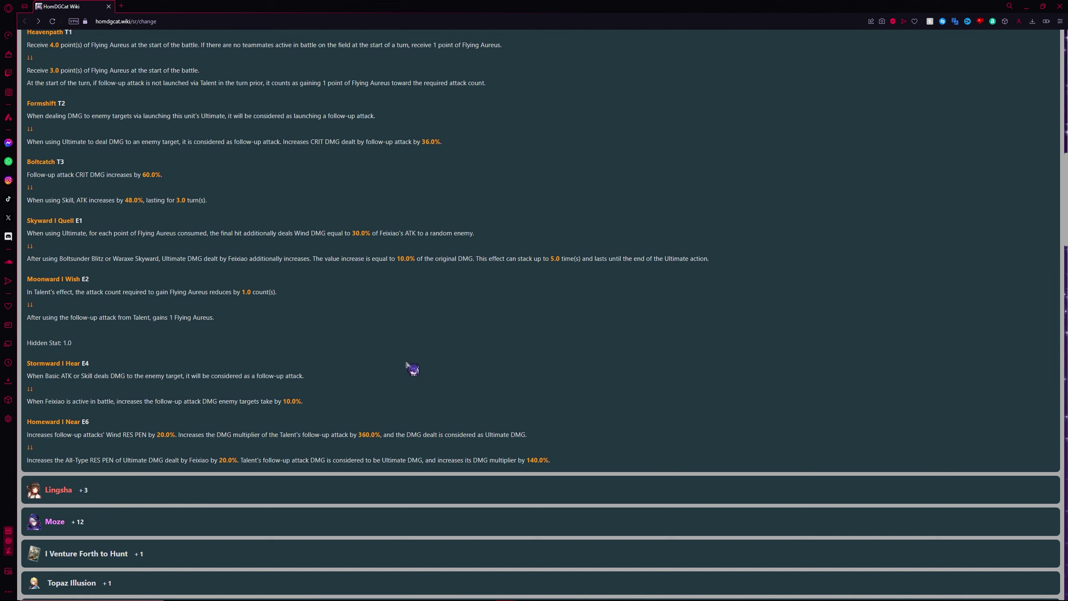
scroll(416, 357, down, 1)
scroll(416, 357, down, 1)
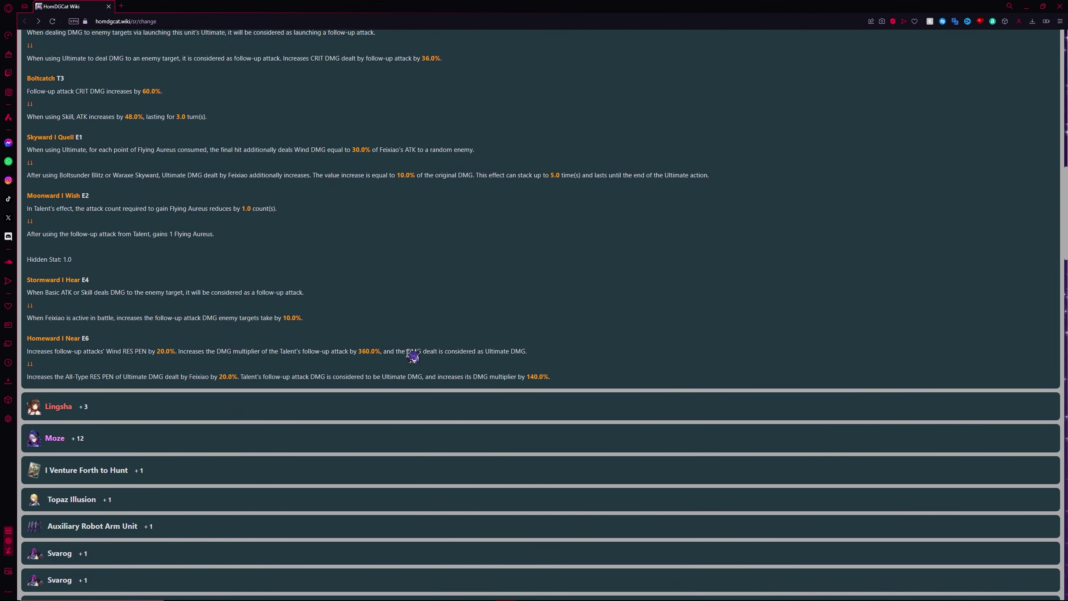
scroll(416, 357, down, 1)
Expand and collapse Lingsha's and Moze's change entries to review them
click(410, 368)
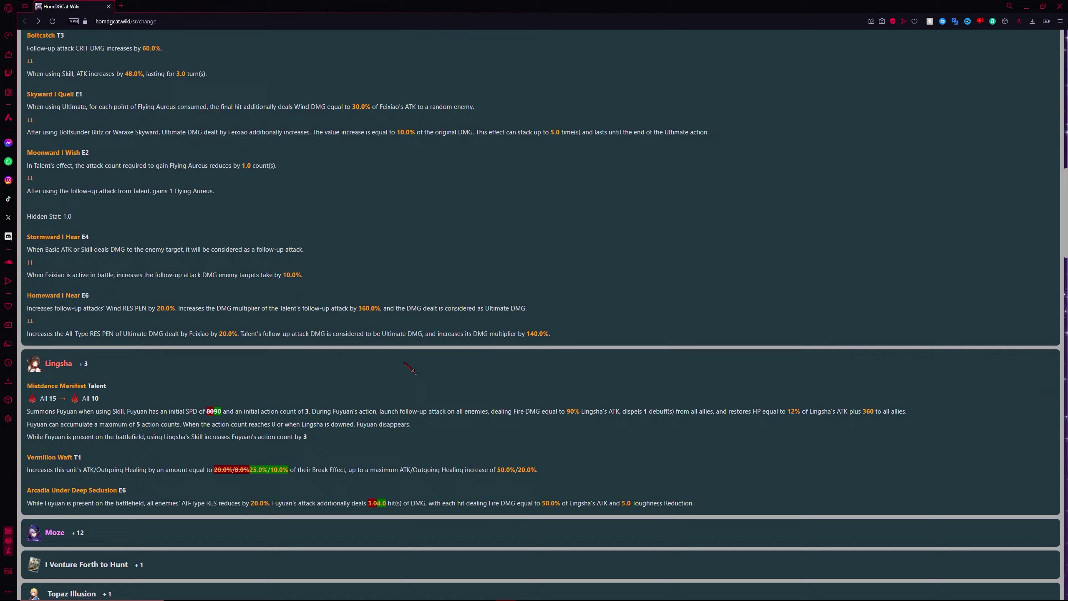
scroll(410, 368, down, 2)
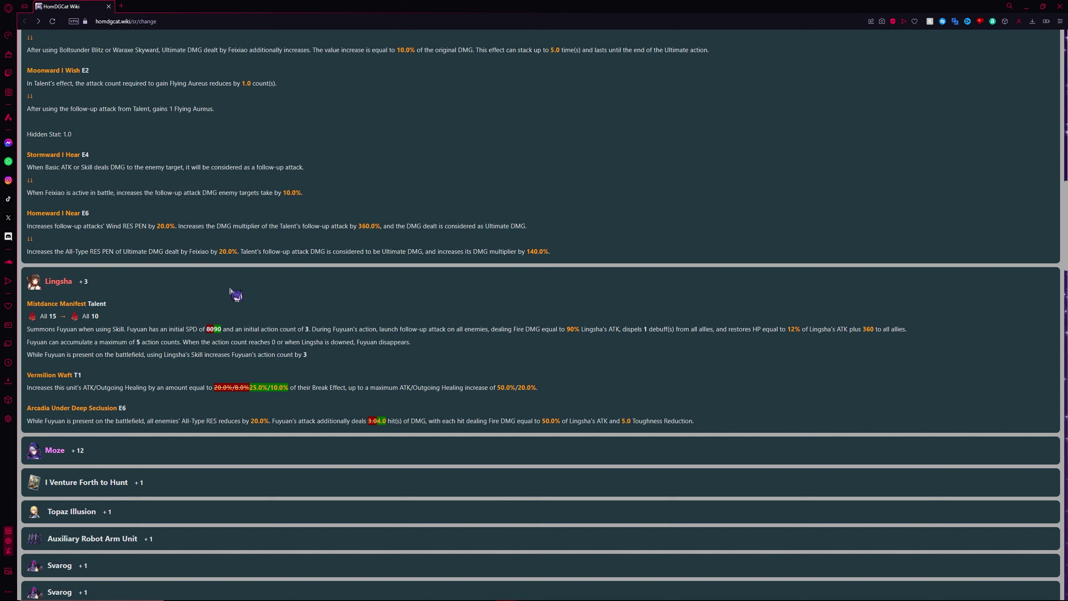
click(236, 292)
scroll(237, 292, up, 1)
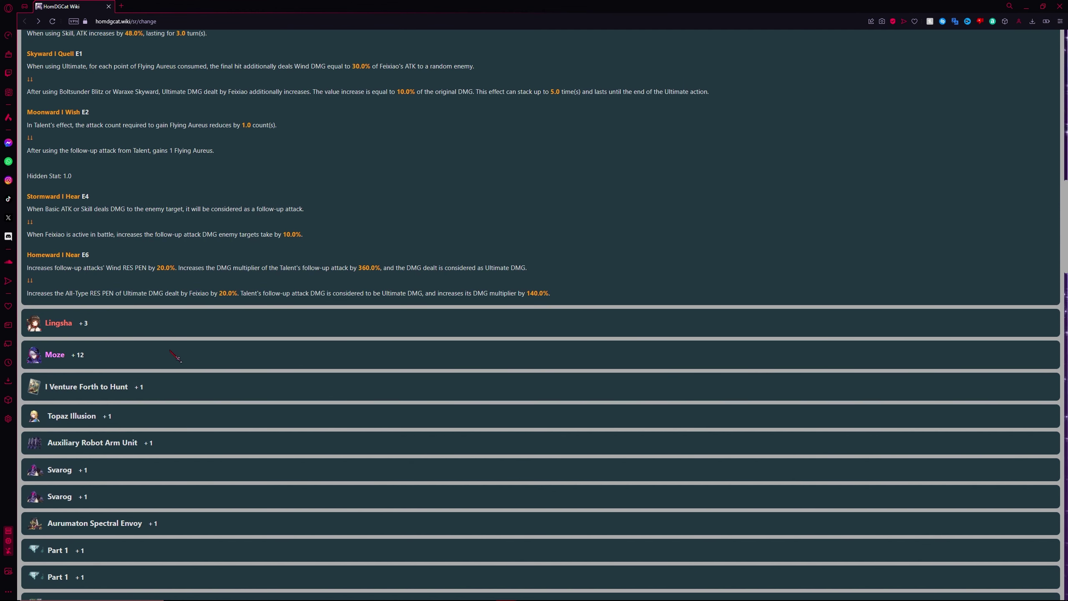
click(177, 358)
scroll(177, 358, down, 2)
scroll(193, 334, down, 2)
scroll(193, 334, up, 2)
scroll(231, 317, up, 2)
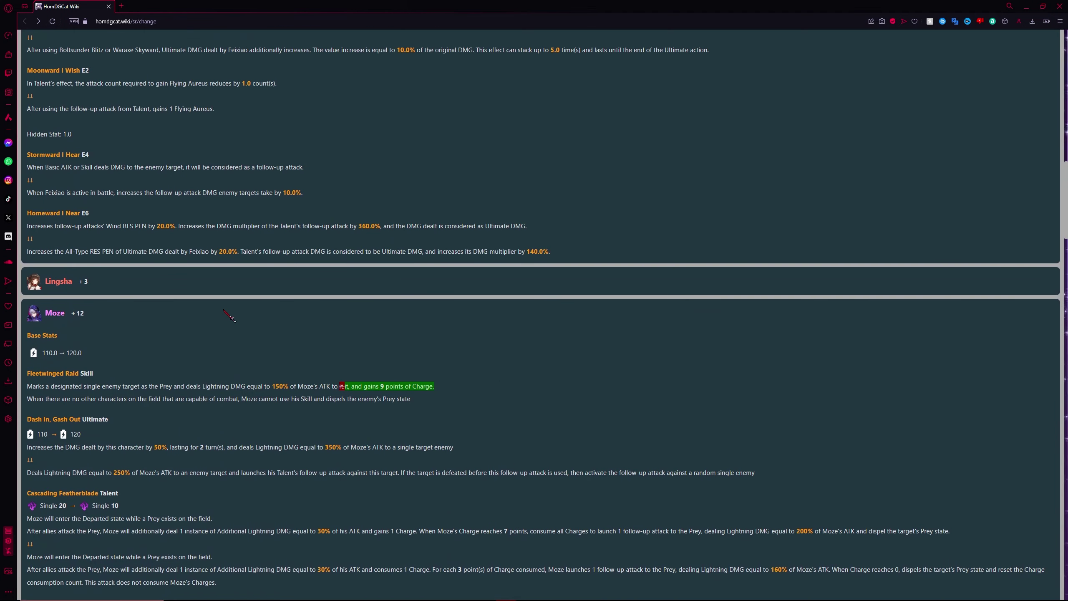
click(231, 317)
scroll(309, 368, up, 2)
scroll(242, 347, down, 2)
click(242, 346)
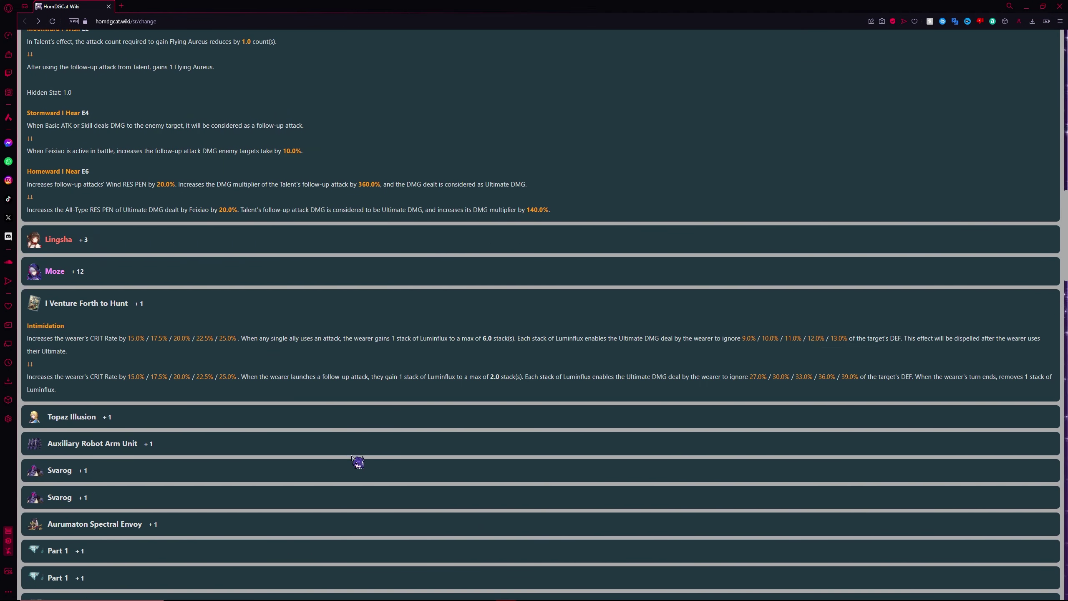
scroll(358, 461, down, 1)
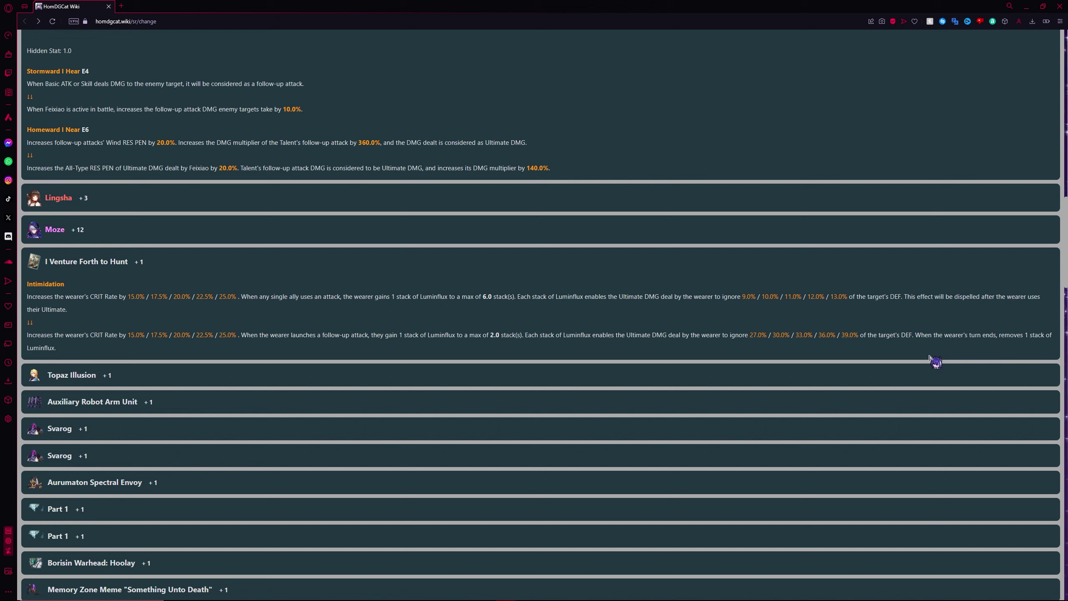
scroll(617, 362, up, 1)
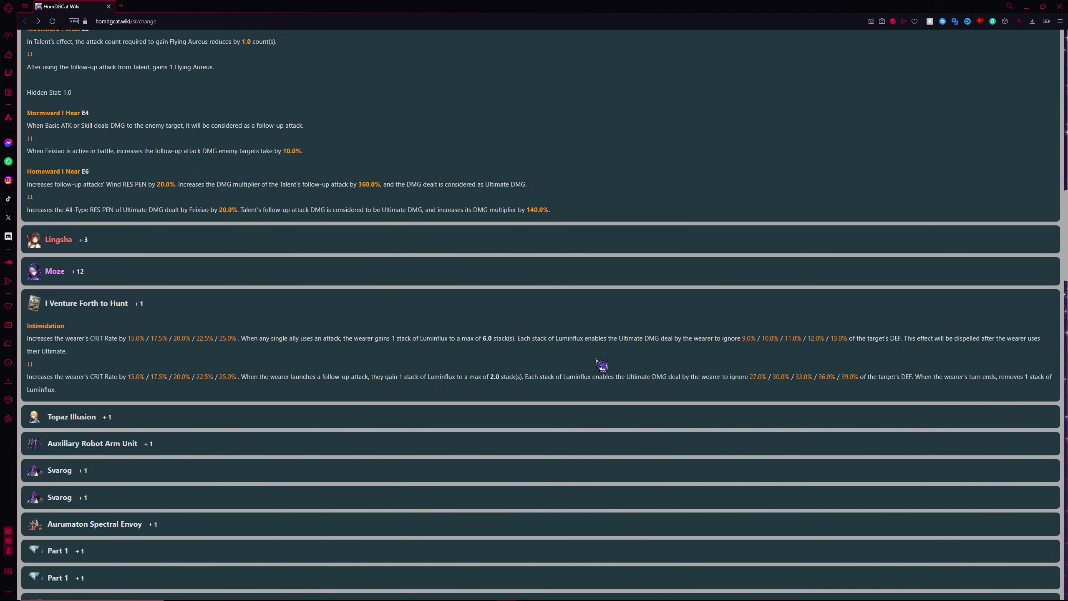
Collapse I Venture Forth to Hunt; expand and collapse the BananAmusement Park and Lushaka entries
click(278, 308)
scroll(317, 368, up, 5)
scroll(322, 393, up, 5)
scroll(326, 418, up, 3)
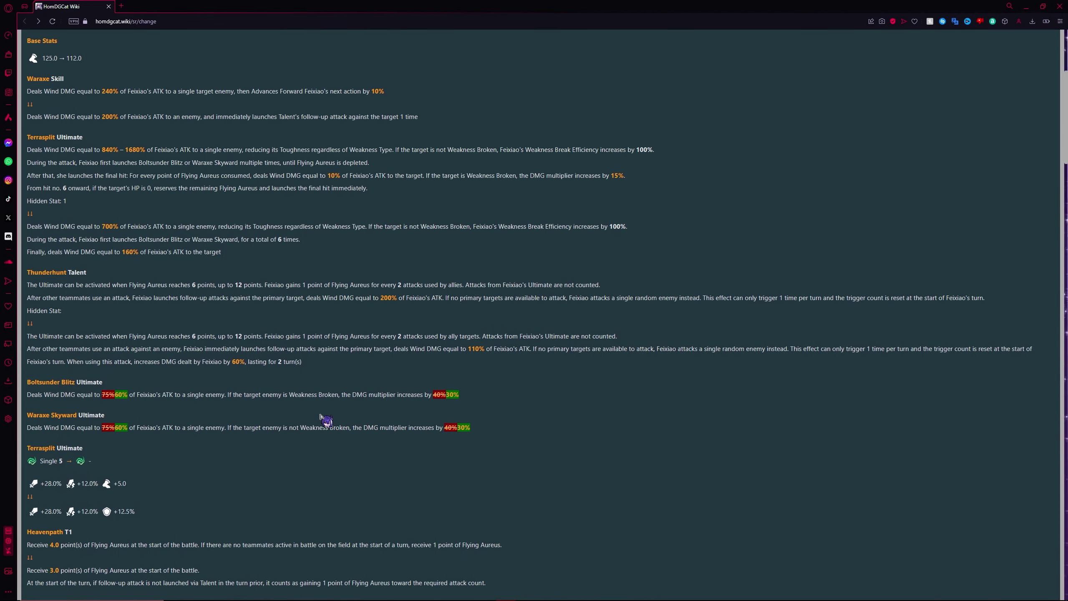
scroll(325, 418, up, 5)
scroll(334, 376, up, 2)
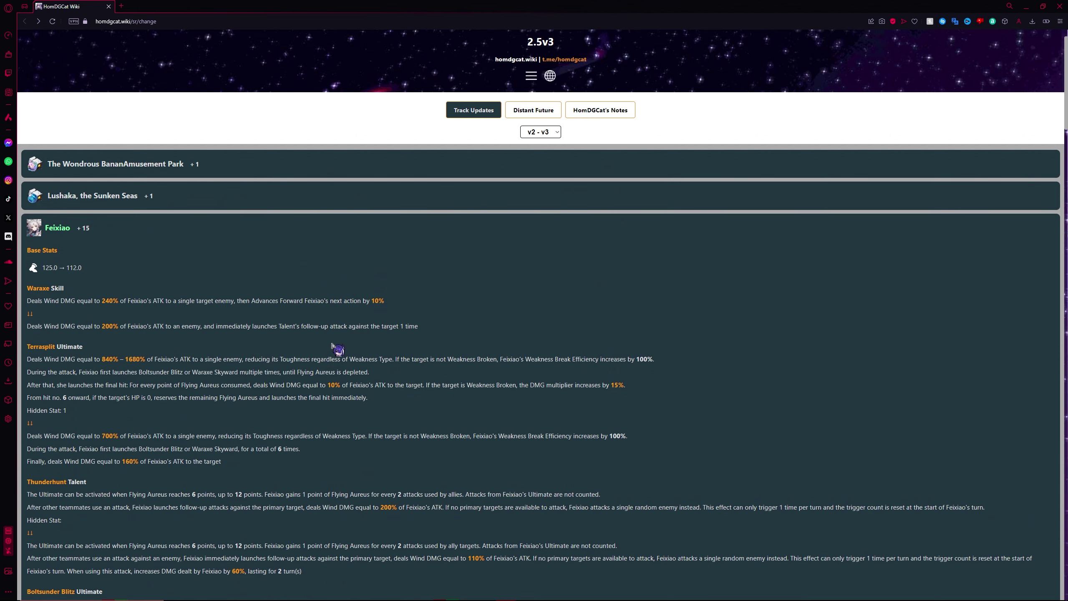
click(288, 167)
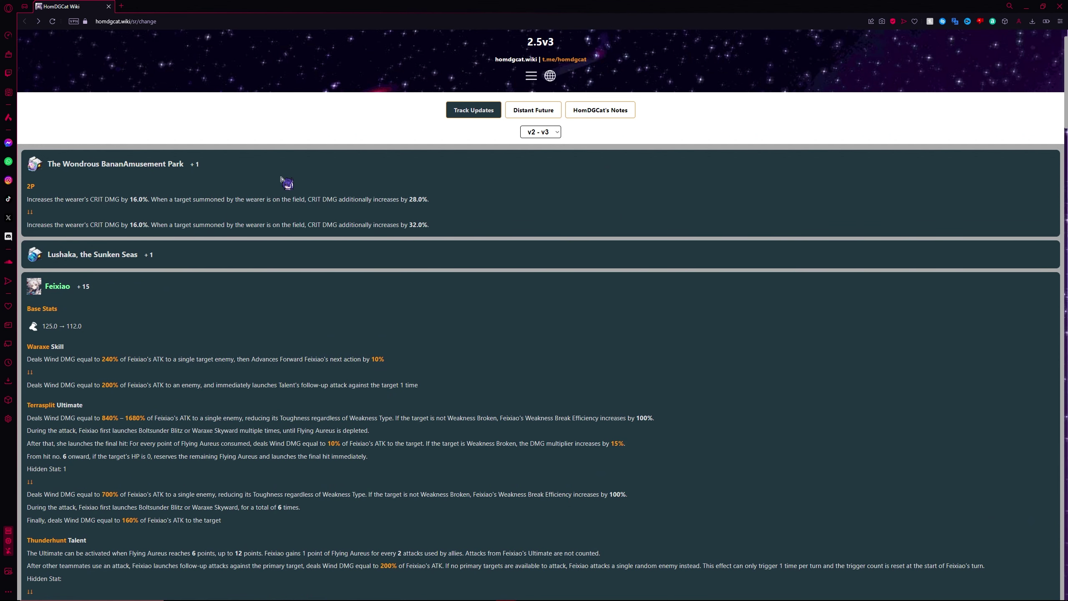
click(219, 258)
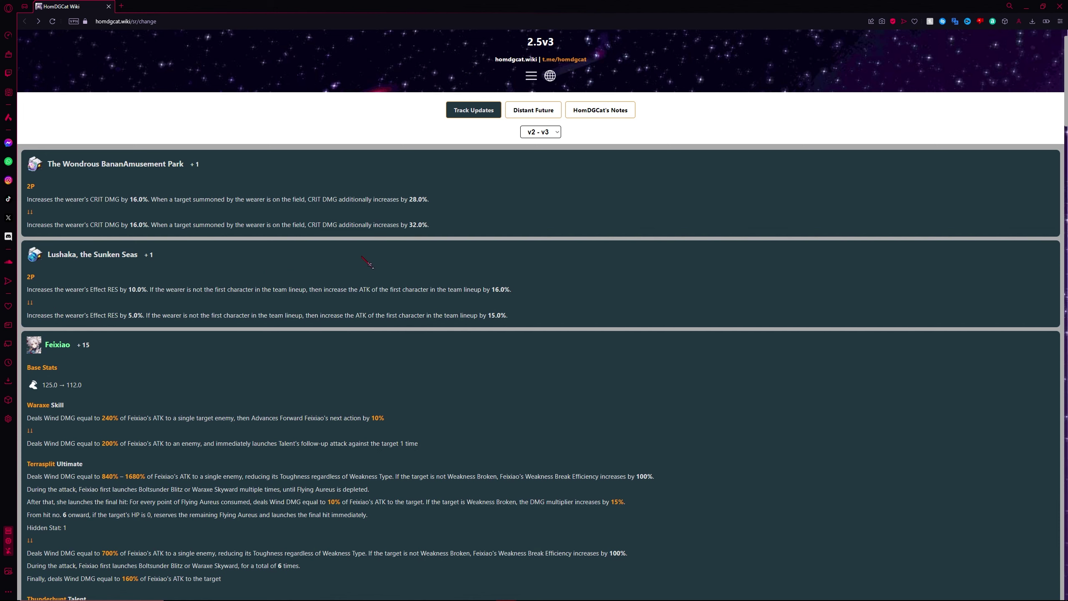
click(459, 263)
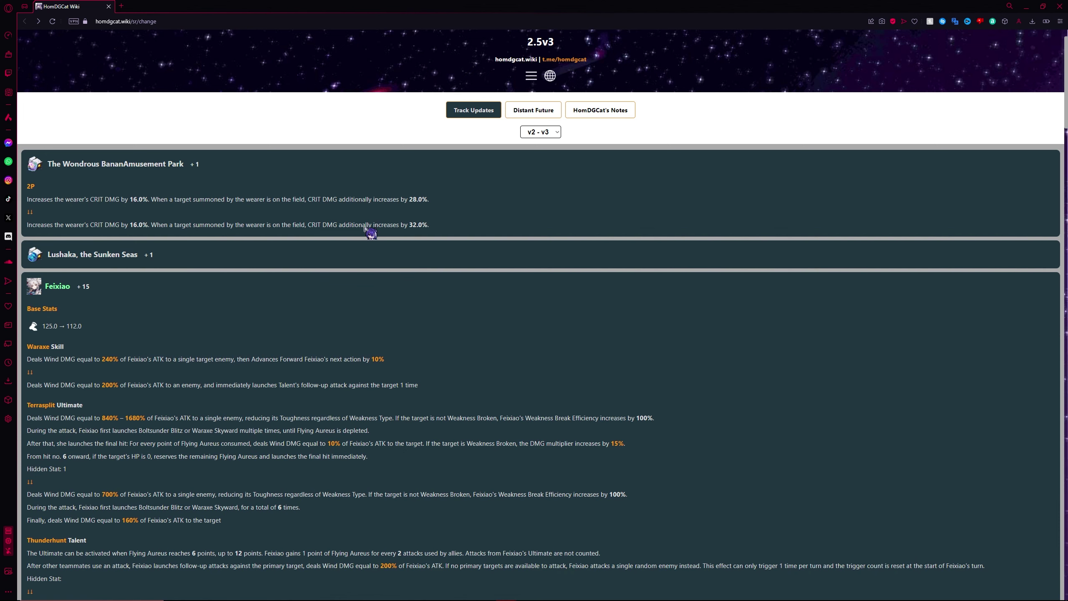
click(367, 180)
click(309, 169)
click(268, 179)
scroll(418, 384, down, 2)
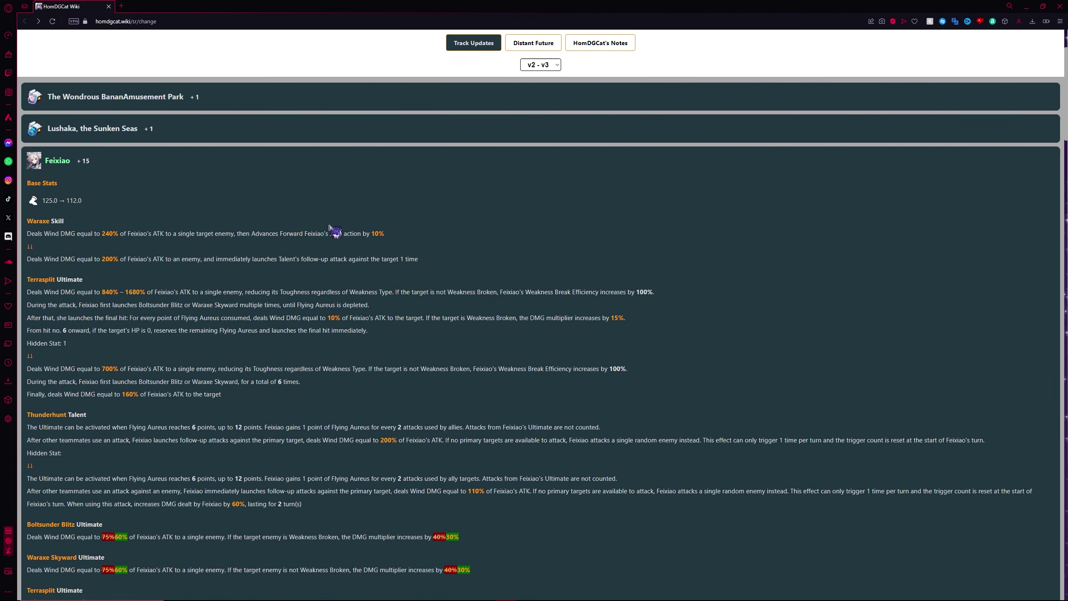
scroll(334, 230, down, 3)
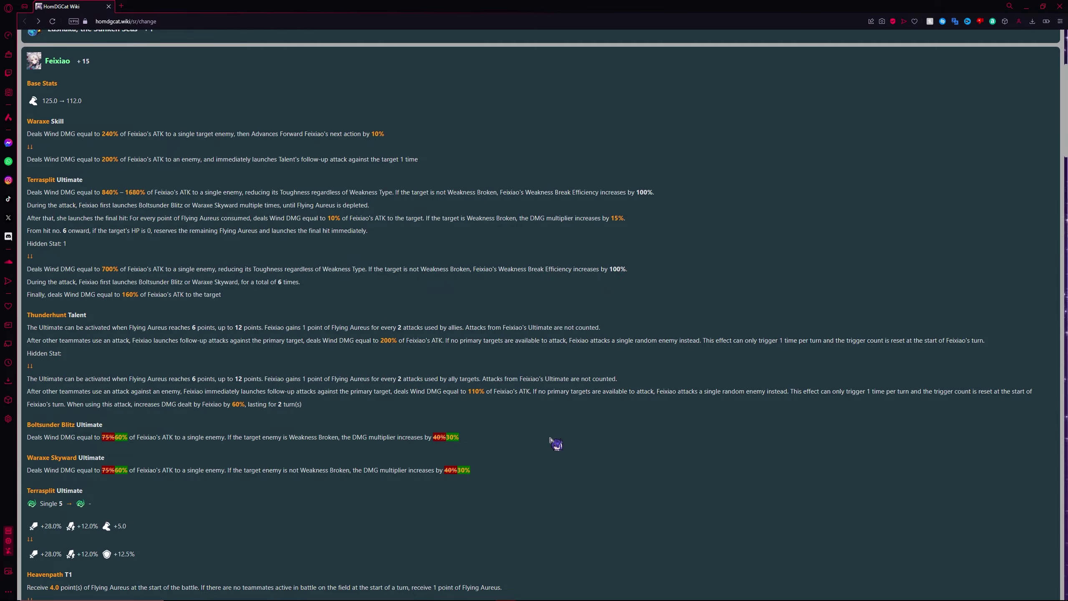